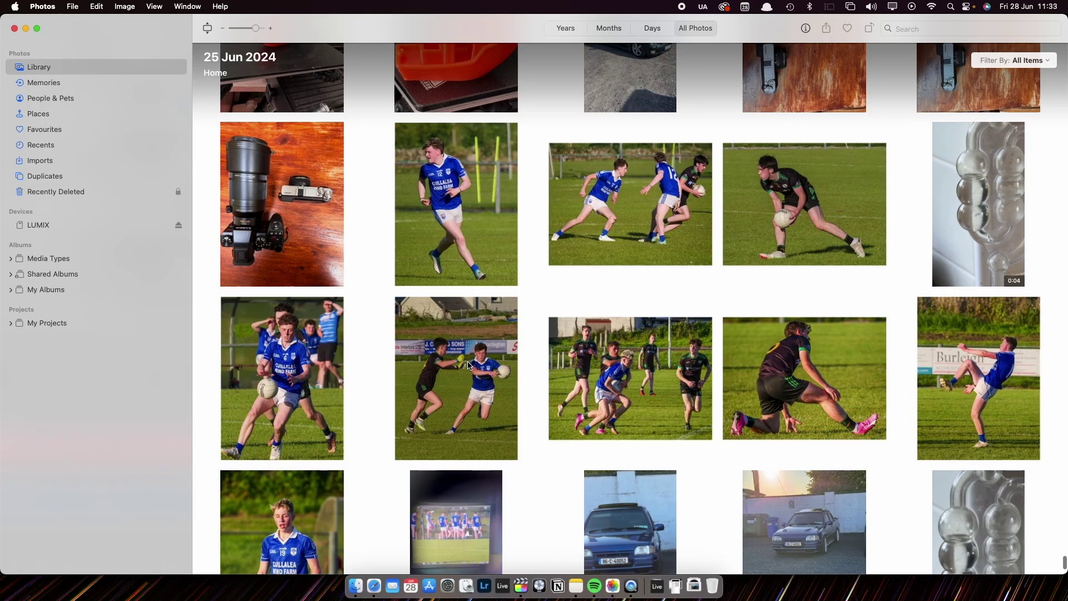
- Show the LUMIX camera import view, leaving the import album set to None
left_click(81, 225)
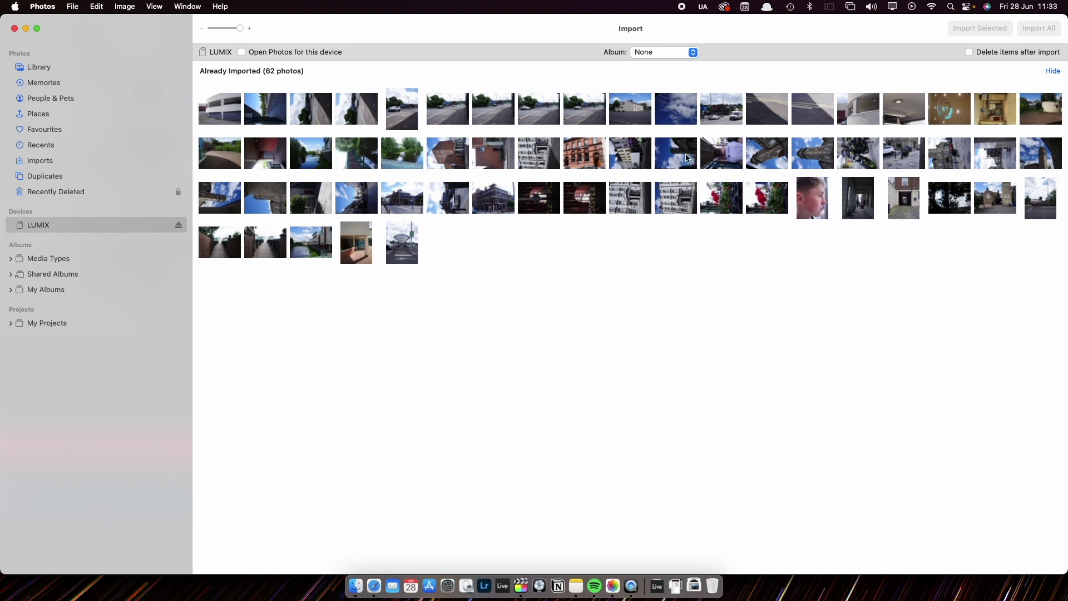
left_click(684, 54)
left_click(749, 60)
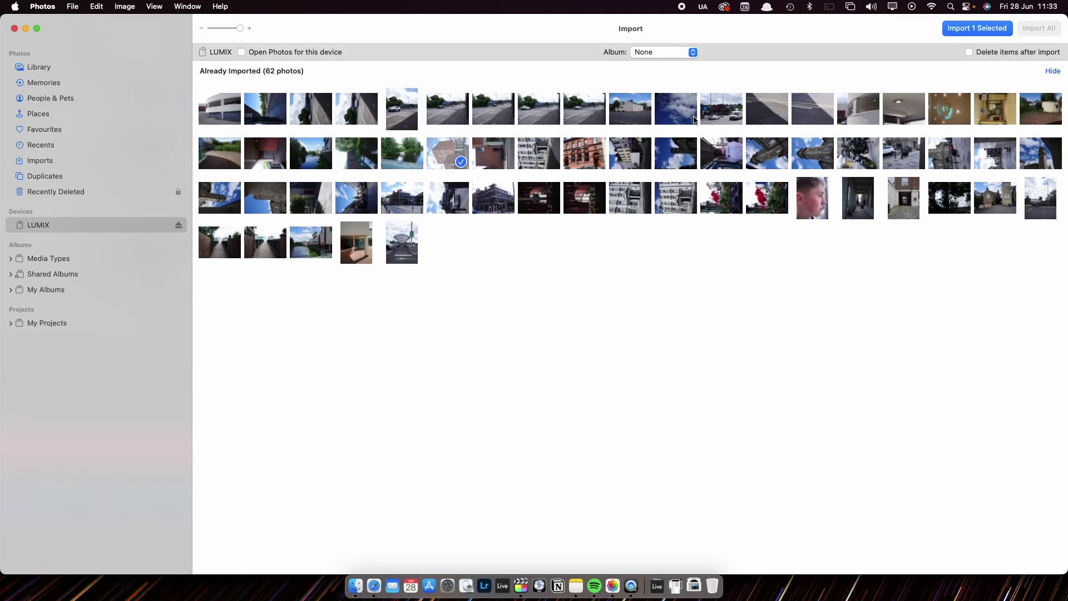
- Pick a different photo, then filter from four-star to one-star-and-up photos
left_click(731, 118)
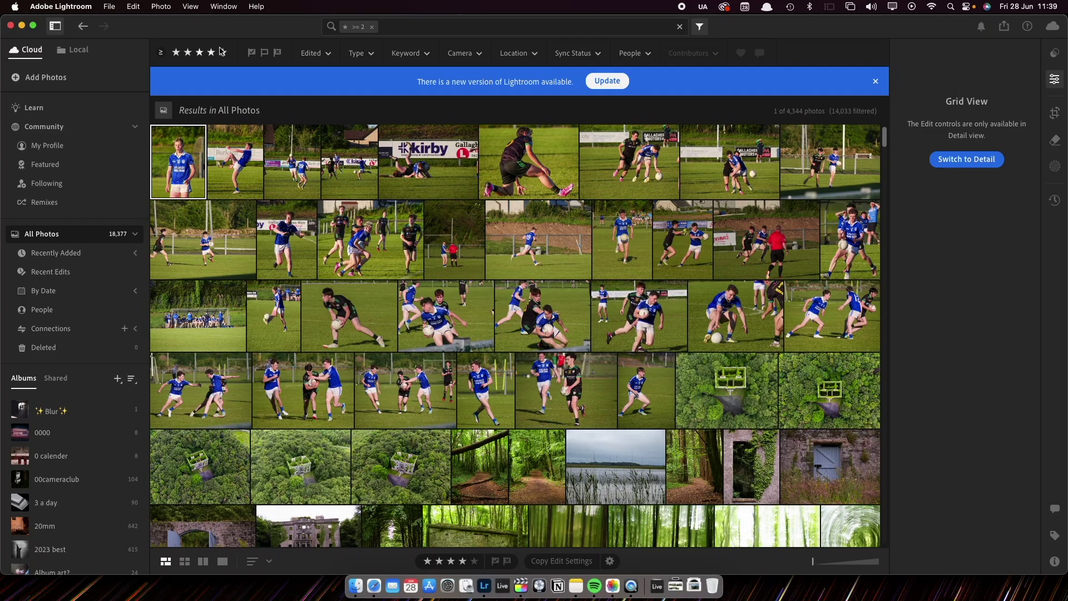
left_click(210, 53)
left_click(177, 53)
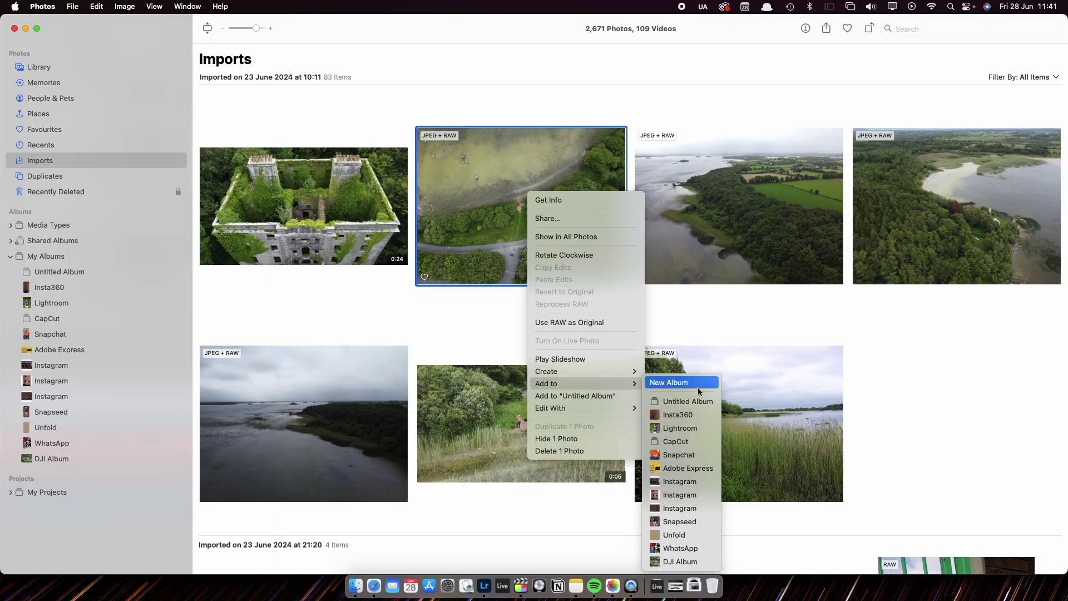
- Add aerial shots to Untitled Album and Insta360, and start adding a keyword in Get Info
left_click(688, 401)
left_click_drag(718, 251, 108, 292)
left_click_drag(333, 220, 122, 264)
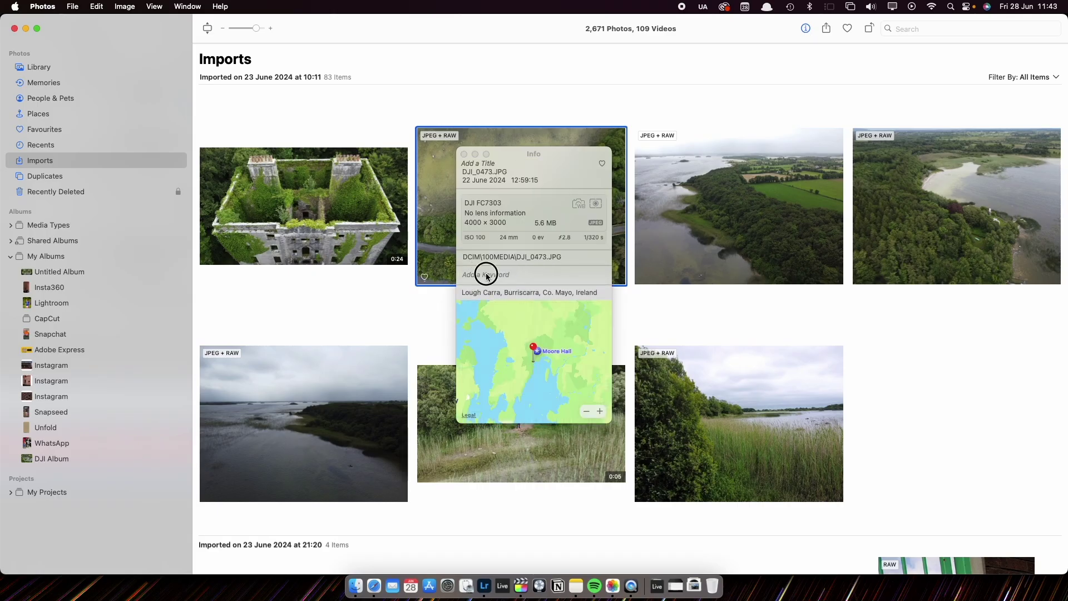
left_click(487, 275)
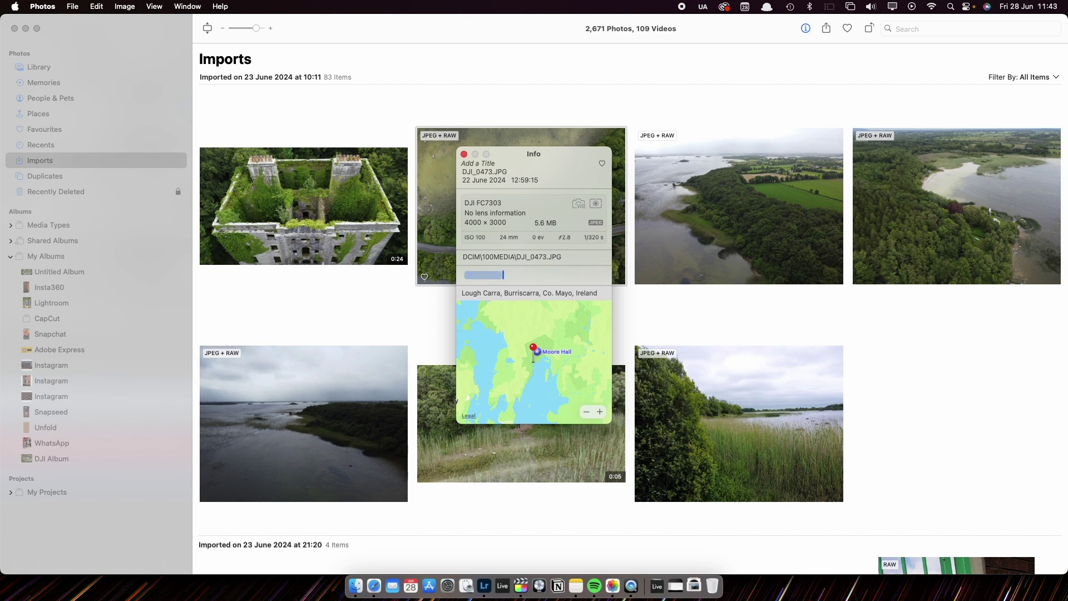
left_click(943, 22)
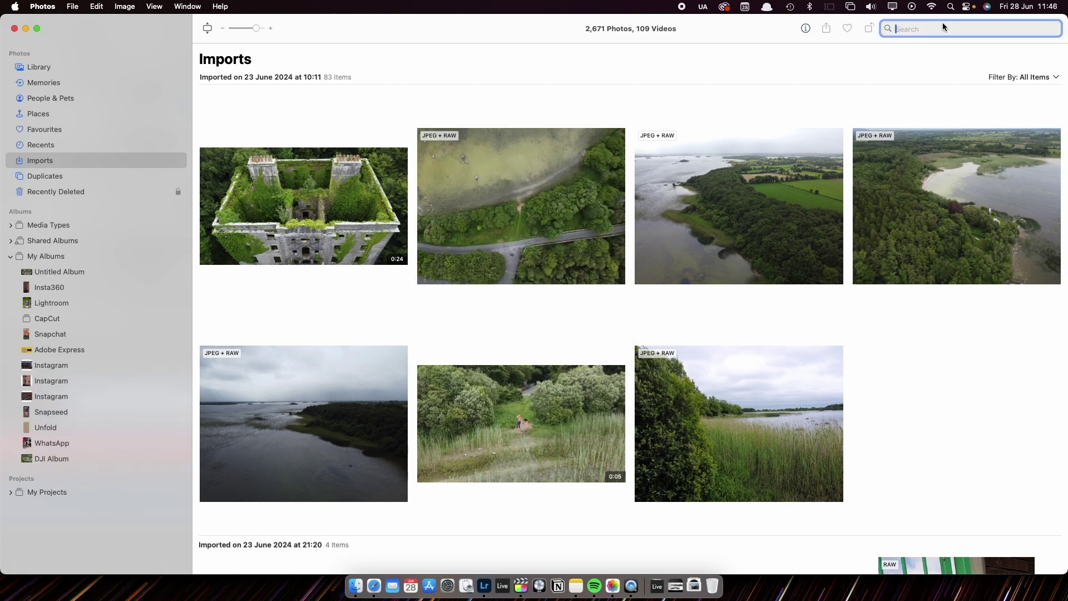
- Search the library for 'gx8' and narrow results to Panasonic DMC-GX85 photos
type("gx")
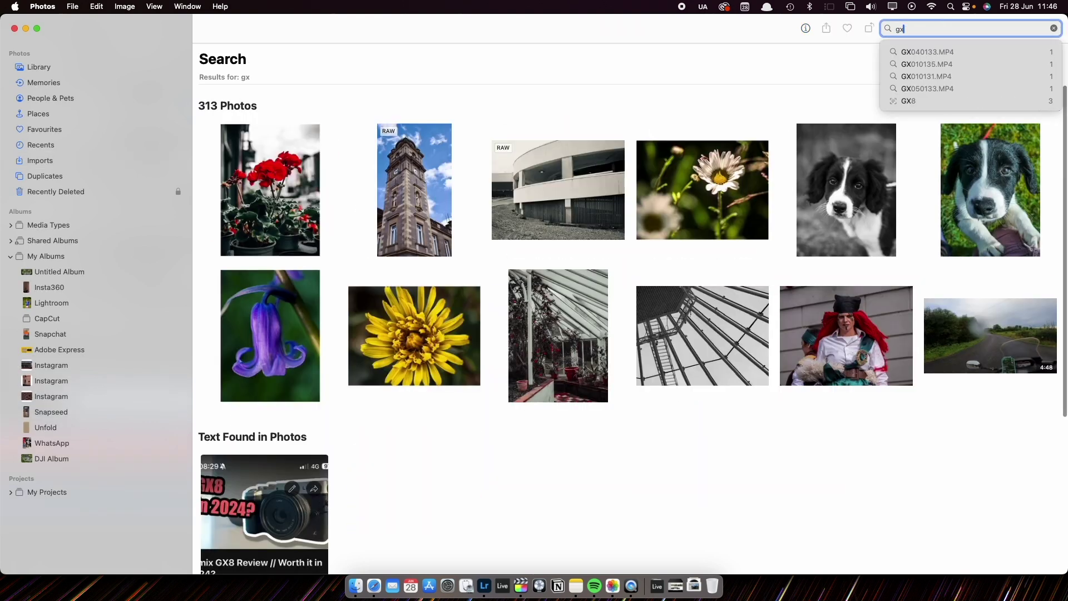
type("8")
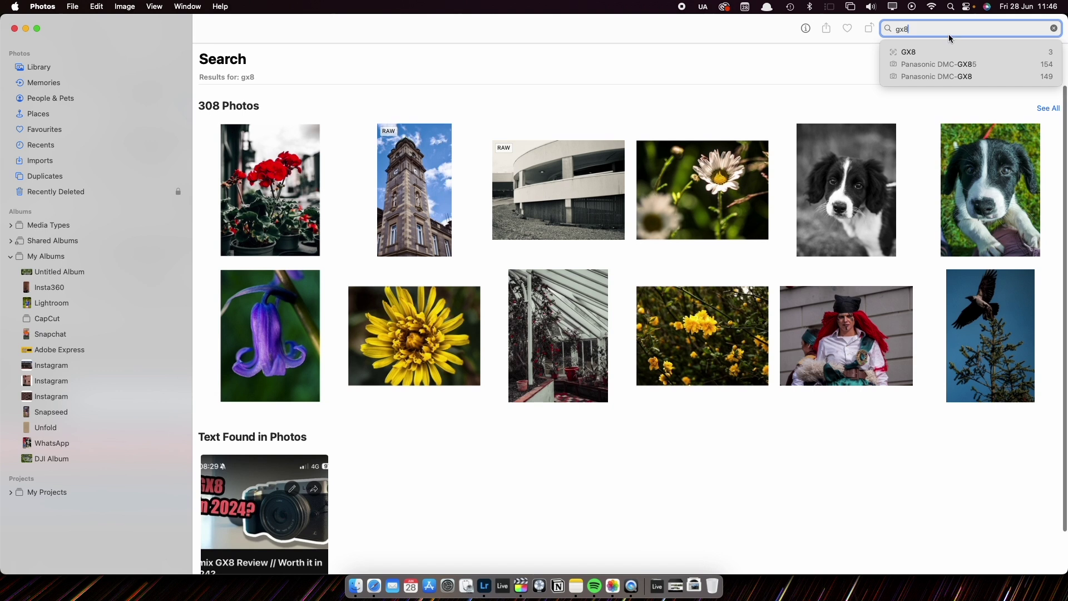
left_click(961, 63)
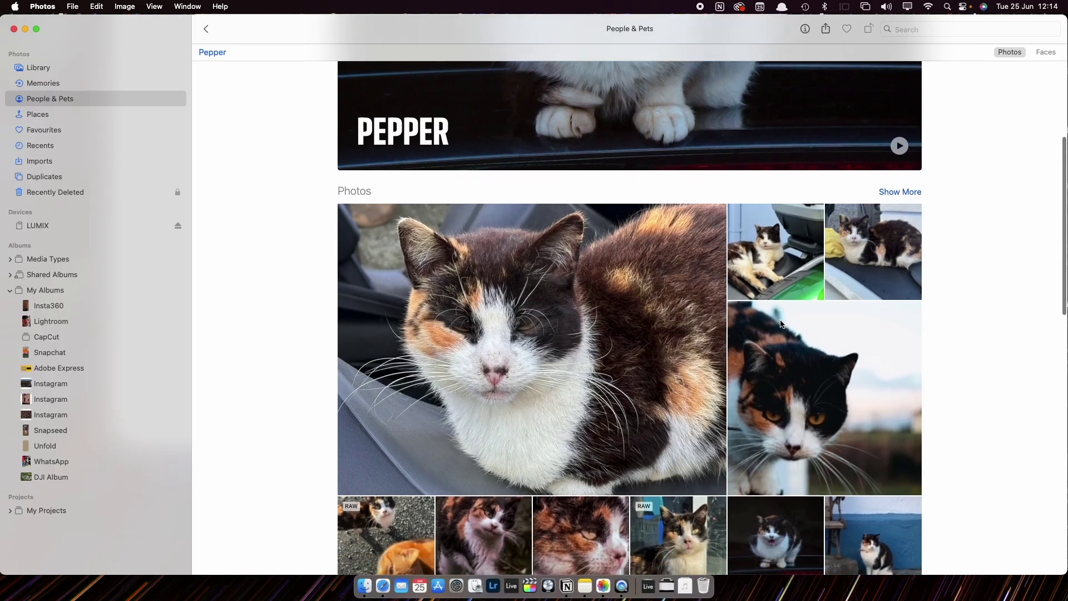
scroll(780, 324, "down", 10)
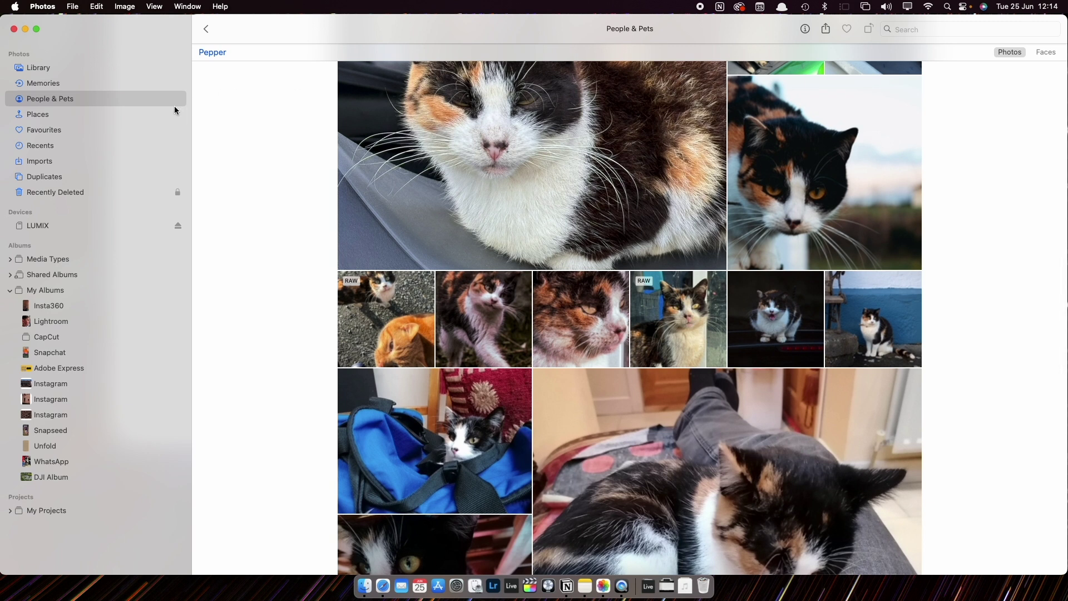
- Browse the Places map, then the Recents, Imports and Duplicates collections
left_click(158, 115)
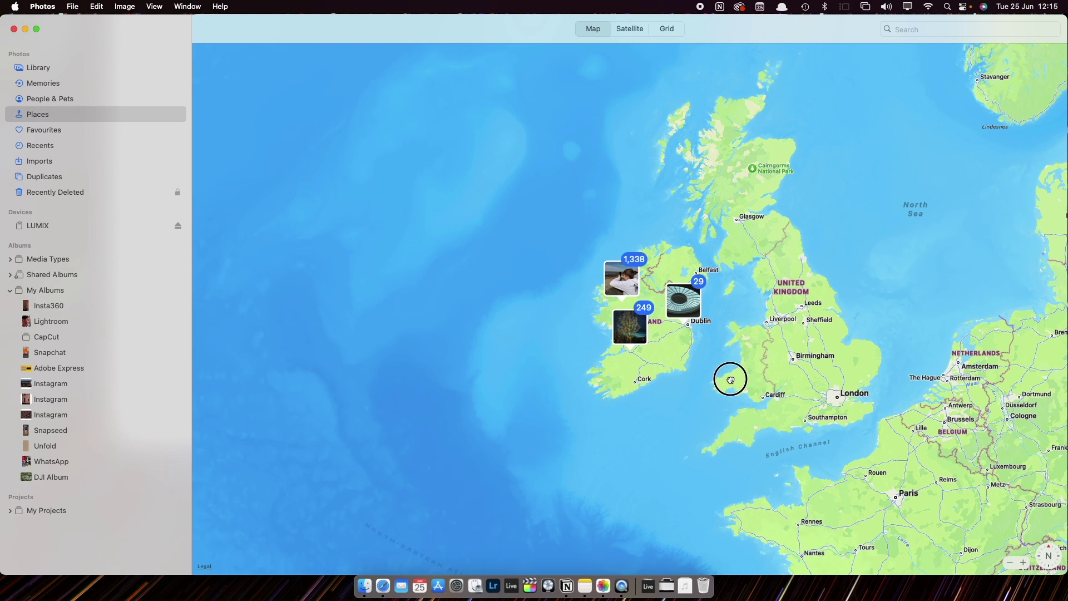
scroll(731, 380, "down", 6)
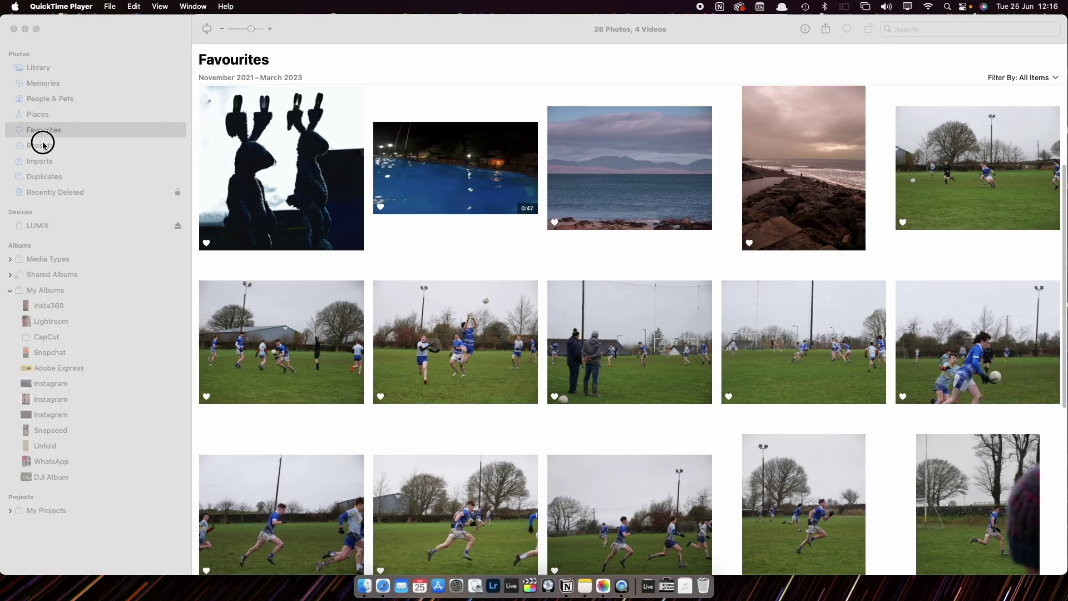
left_click(42, 145)
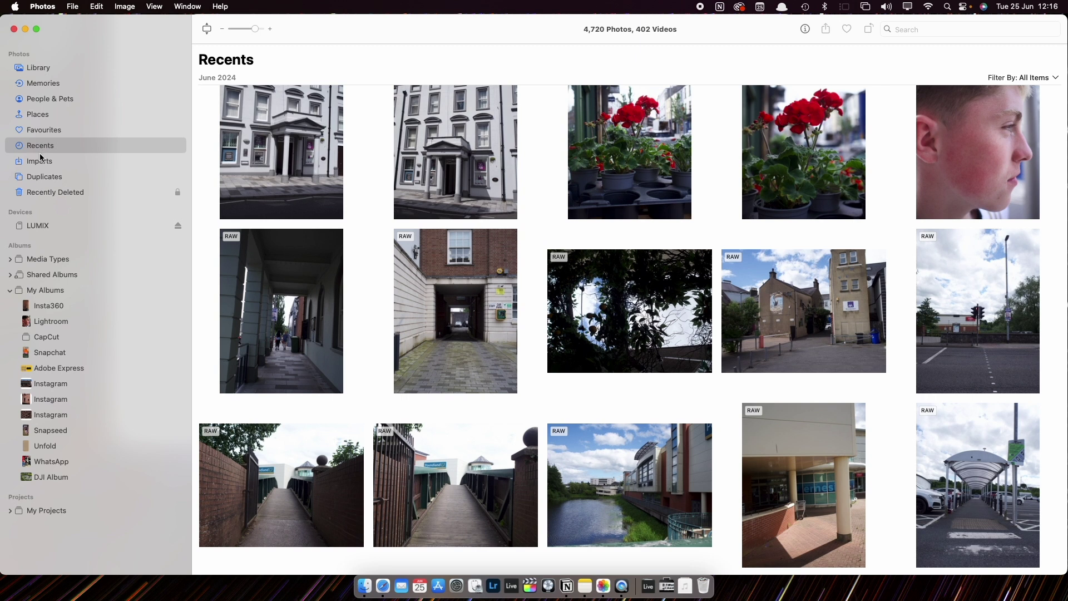
left_click(39, 162)
left_click(53, 178)
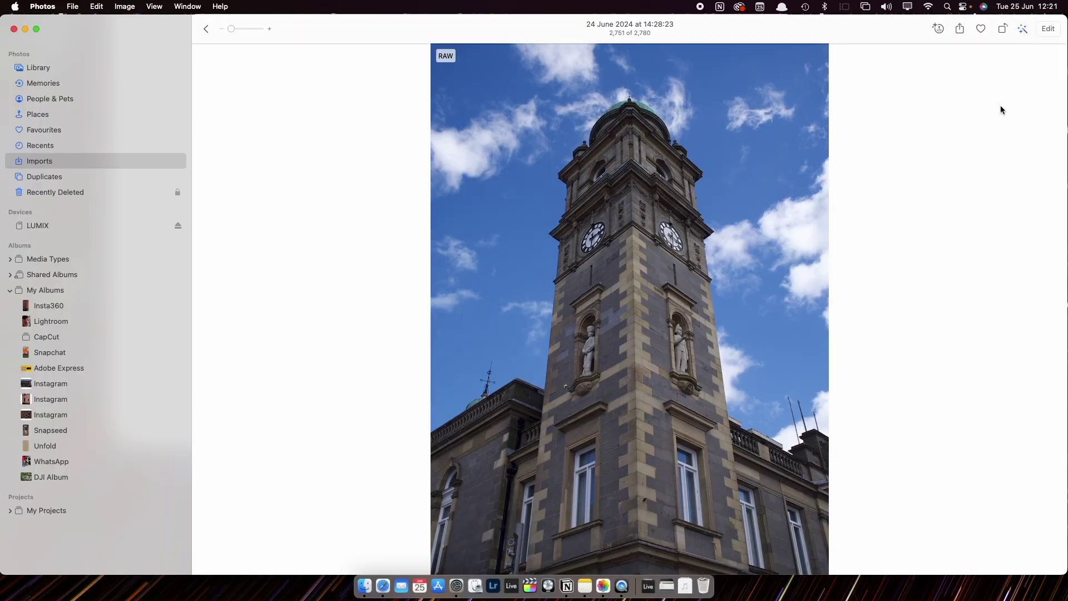
- Auto-enhance the clock tower, darken it via Light, test Brilliance, and retouch out the weather-vane spire
key("super+e")
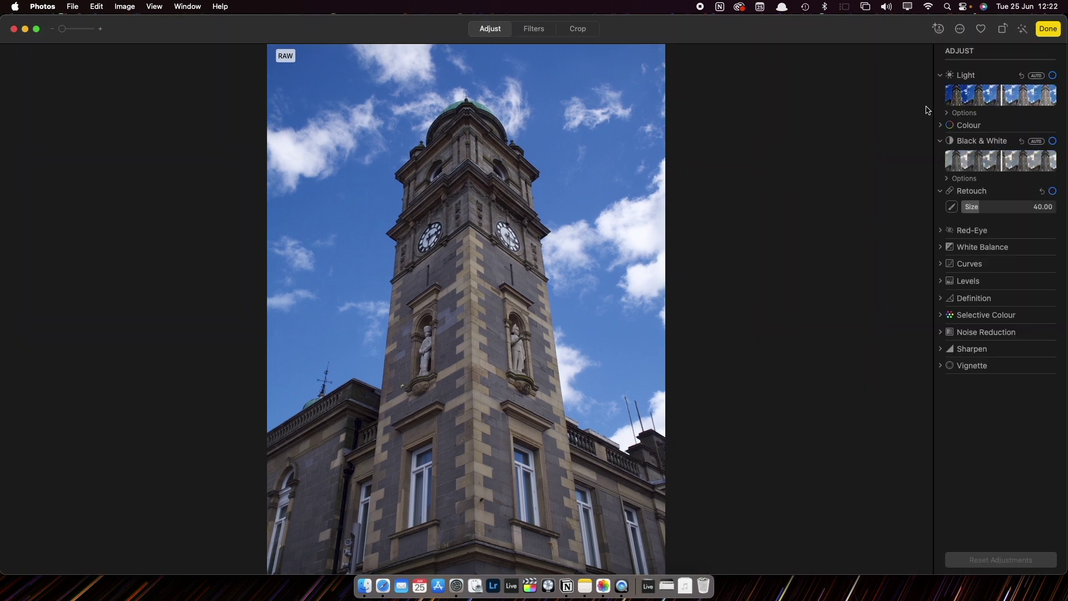
mouse_move(992, 105)
left_mouse_down()
mouse_move(949, 95)
mouse_move(1063, 107)
mouse_move(1050, 96)
mouse_move(981, 96)
mouse_move(999, 96)
left_mouse_up()
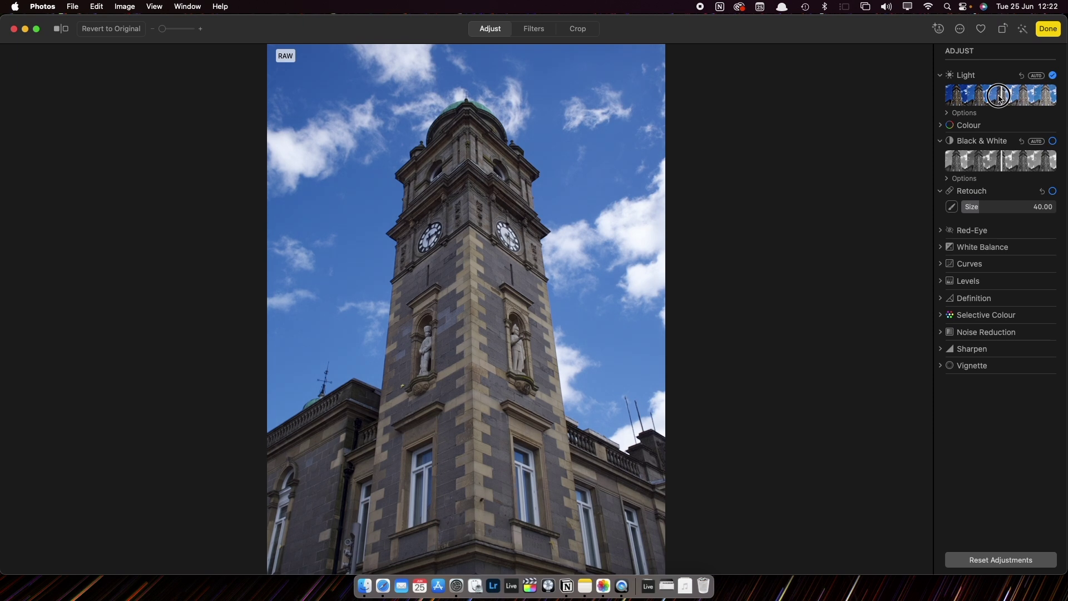
left_click(947, 114)
mouse_move(1007, 129)
left_mouse_down()
mouse_move(1041, 129)
mouse_move(938, 129)
mouse_move(1043, 144)
mouse_move(1002, 146)
mouse_move(1036, 162)
mouse_move(989, 161)
left_mouse_up()
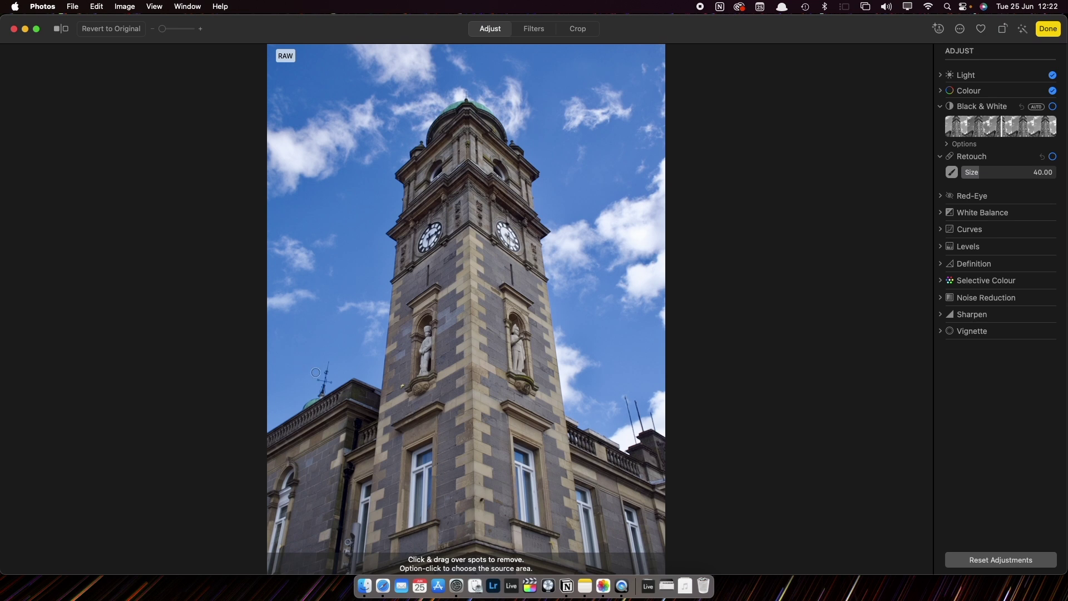
key("super+plus")
left_click_drag(297, 359, 292, 384)
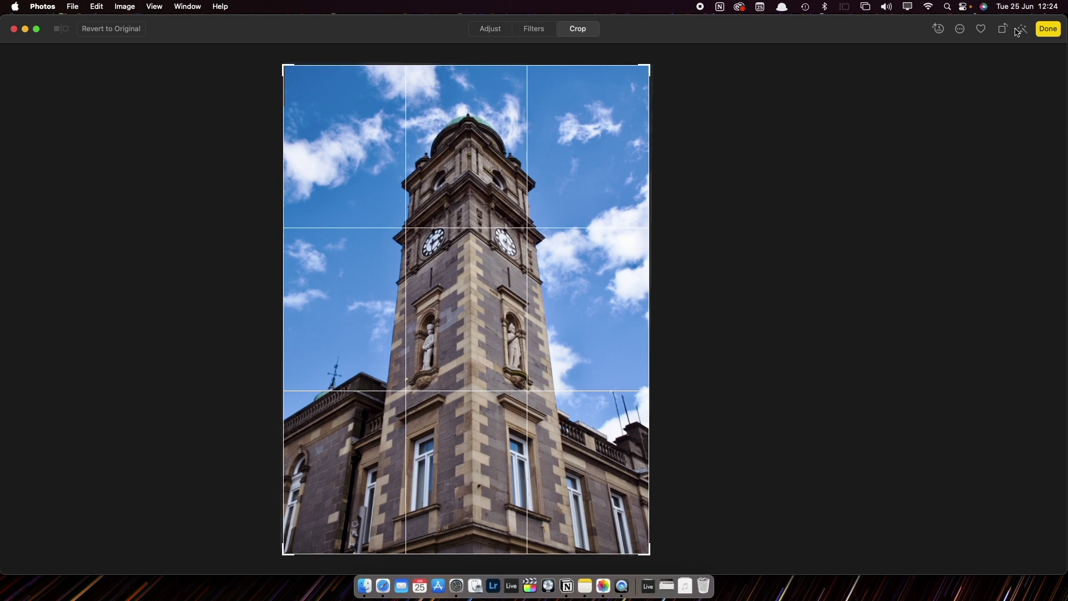
- Crop the car-park photo to a landscape 4:3 frame, adjusting the crop edges
left_click(1003, 31)
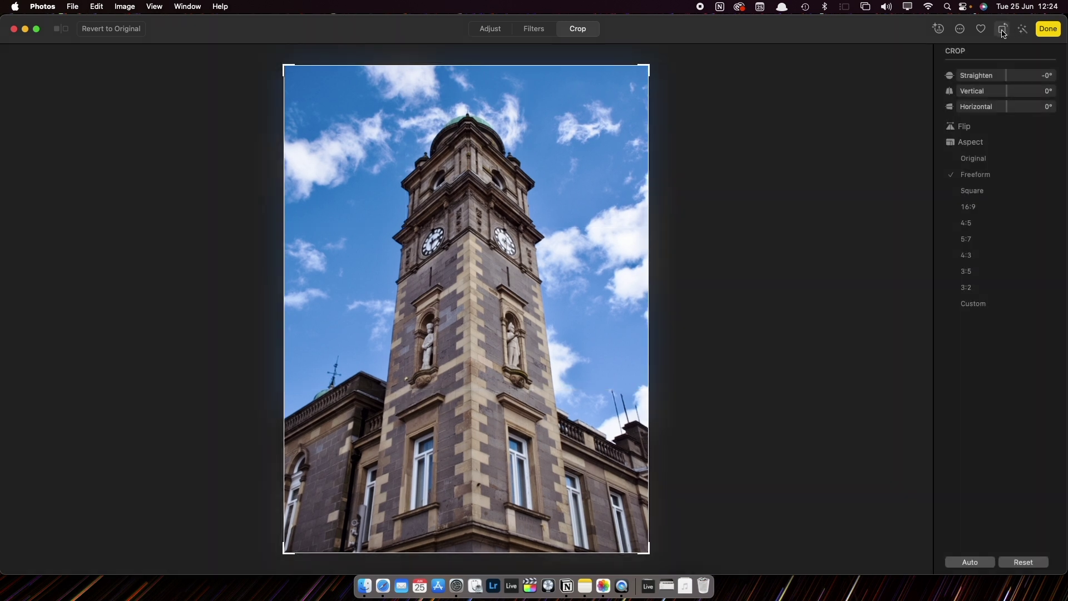
left_click(968, 209)
left_click_drag(492, 271, 486, 262)
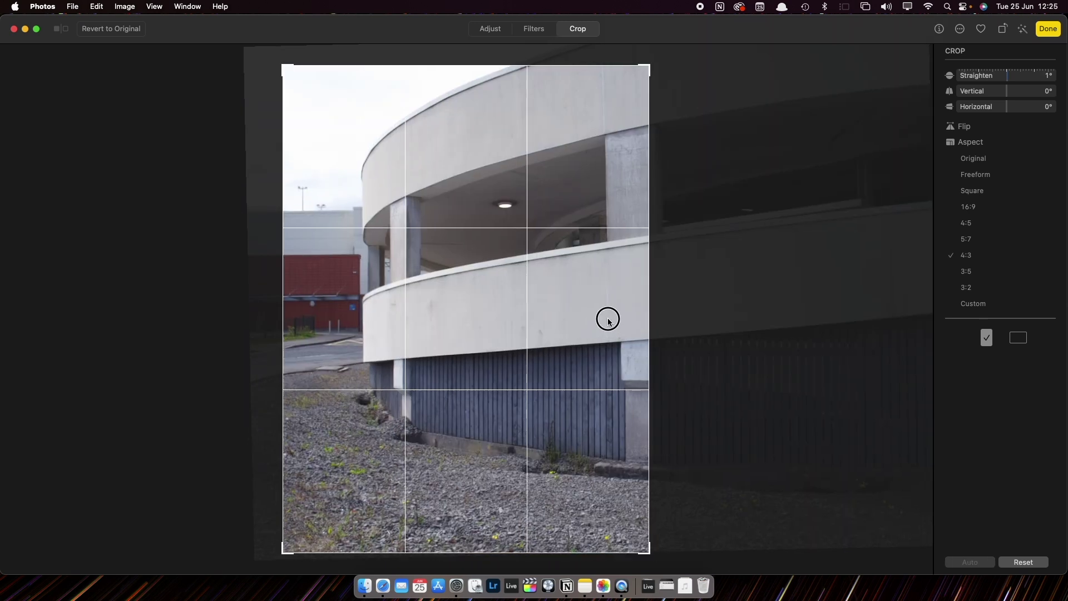
left_click_drag(607, 317, 611, 321)
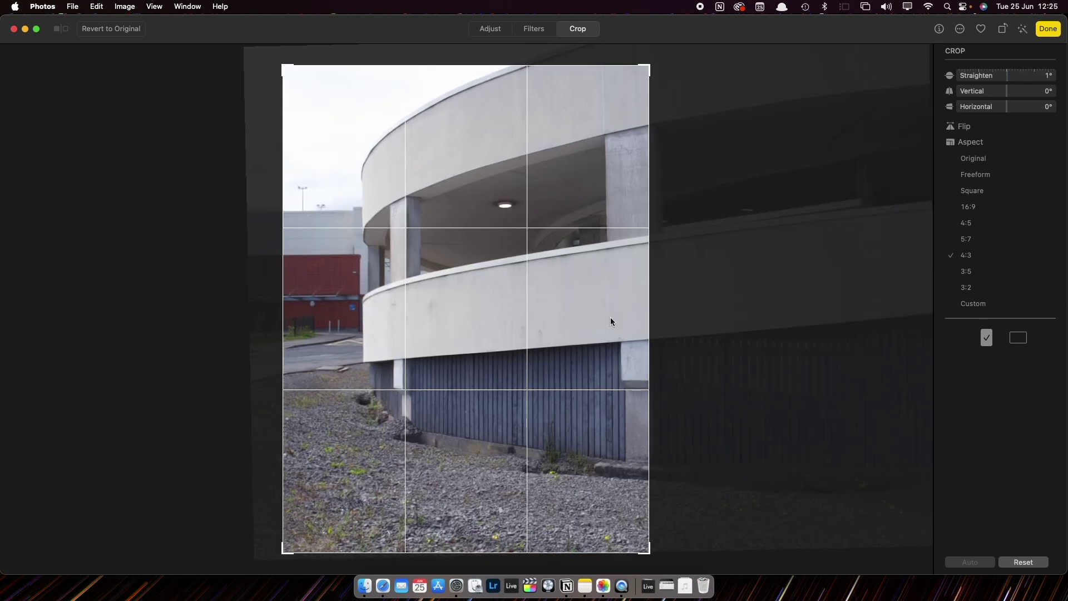
left_click(1016, 339)
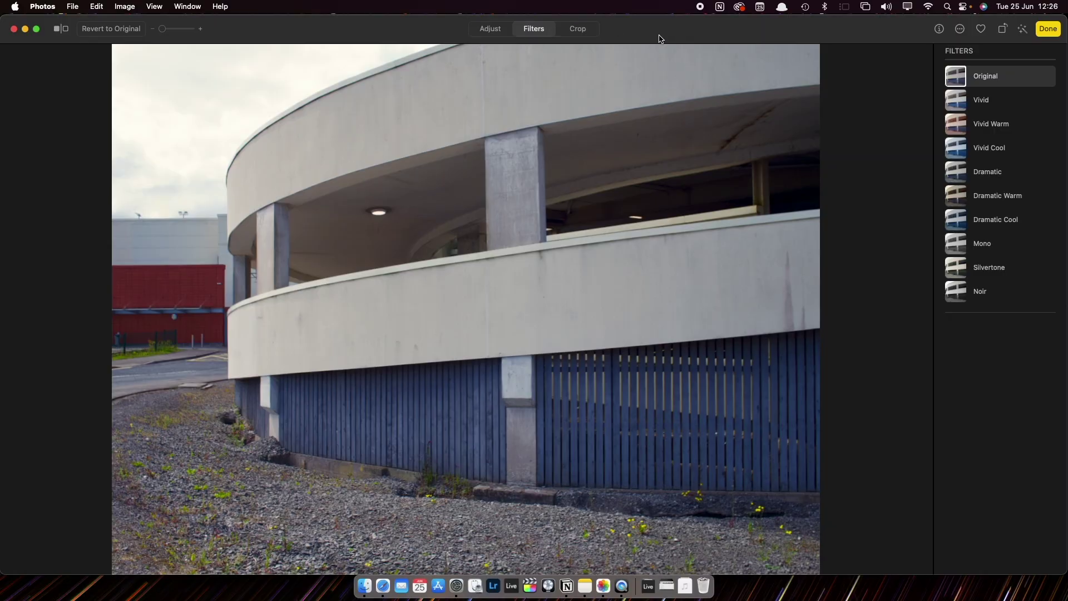
- Preview the Vivid, Vivid Warm, Vivid Cool, Dramatic, Dramatic Warm, Dramatic Cool and Mono filters
left_click(973, 107)
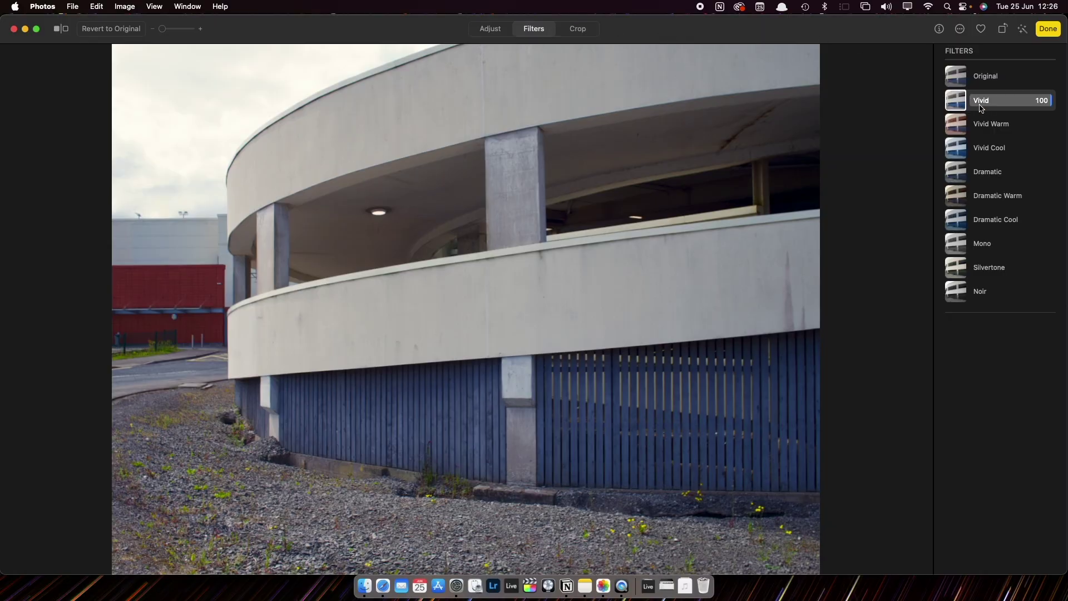
left_click(979, 127)
left_click(982, 147)
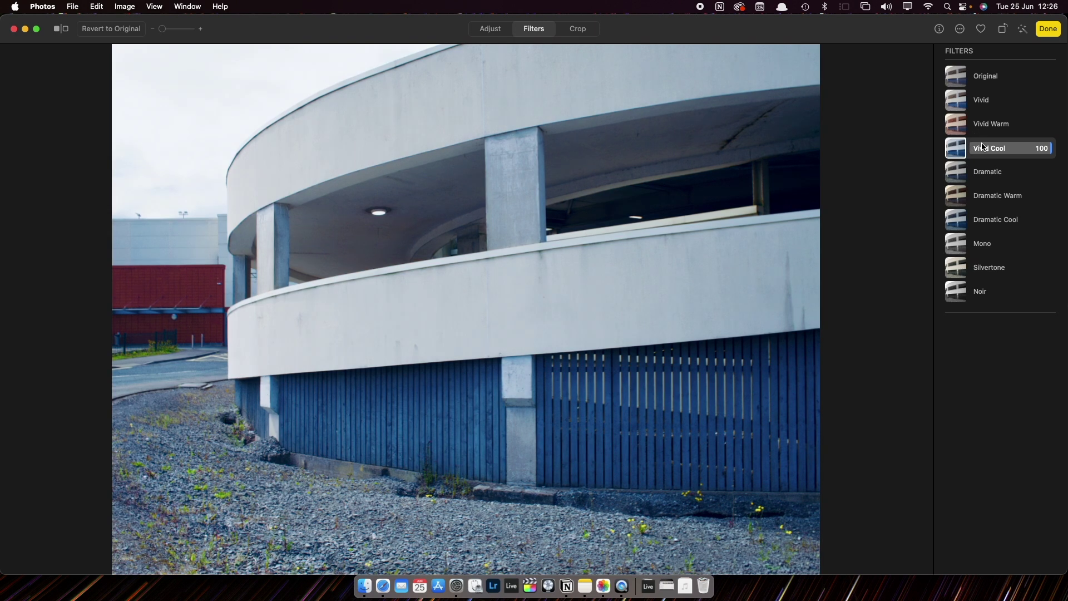
left_click(984, 171)
left_click(991, 203)
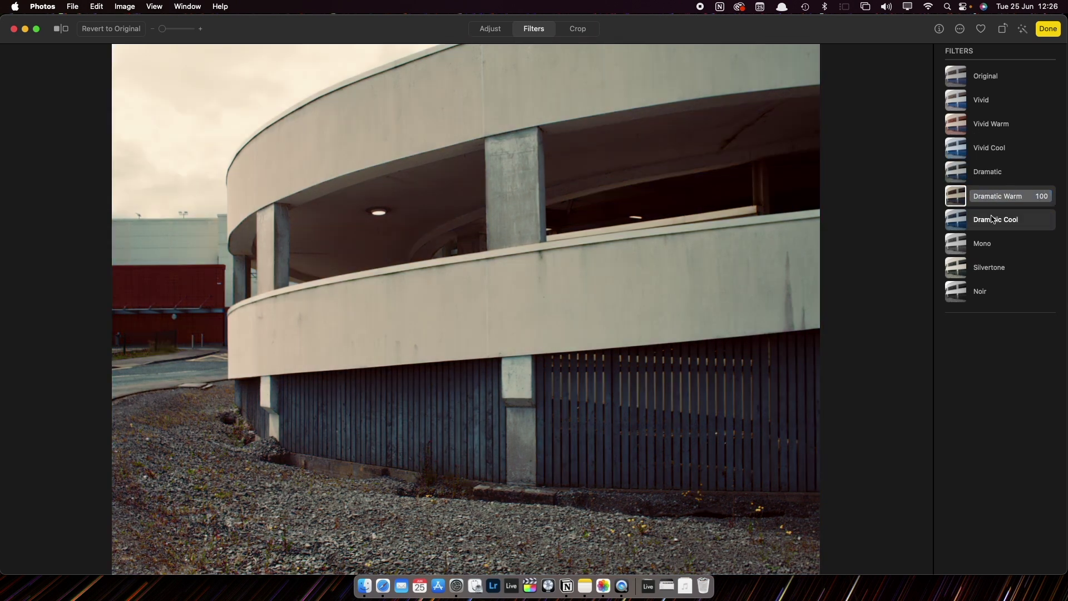
left_click(992, 219)
left_click(993, 243)
- Apply Silvertone after comparing it with Noir, and save the edit with Done
left_click(995, 268)
left_click(992, 292)
left_click(995, 263)
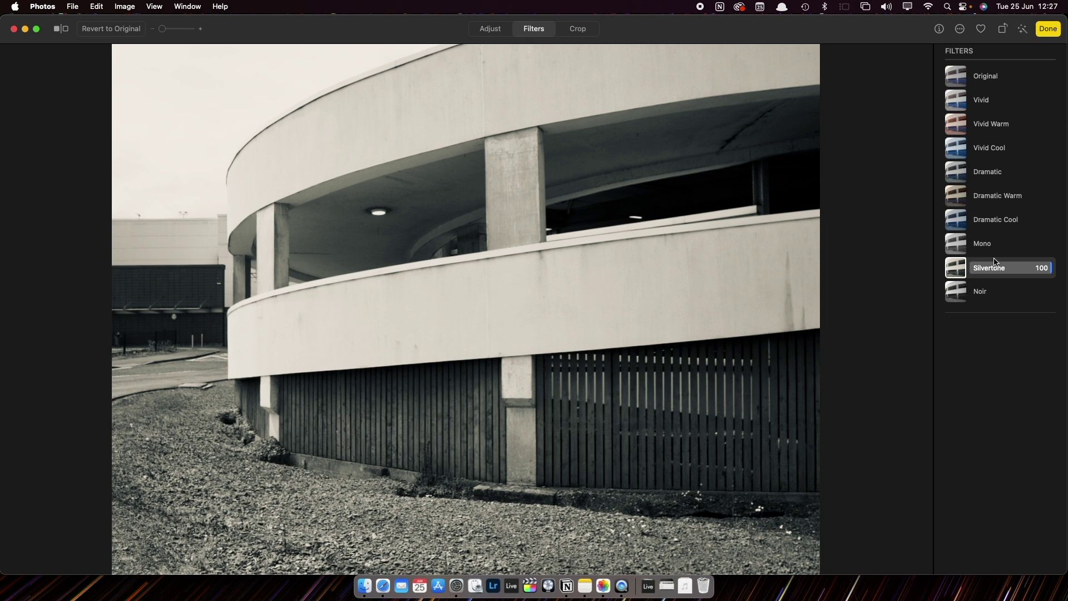
left_click(1048, 29)
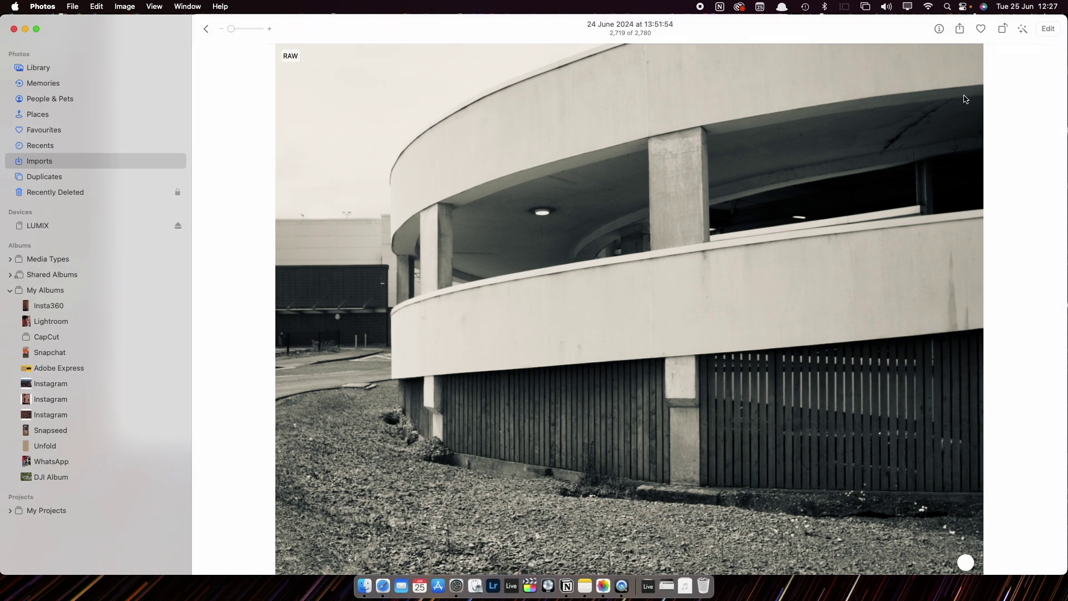